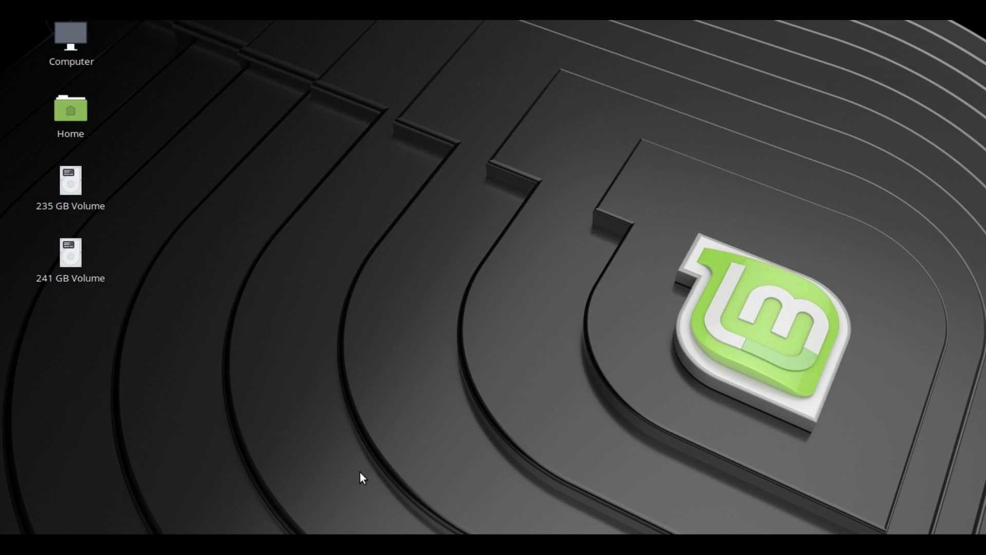
# Step: Launch GIMP, switch it to single-window mode and maximize its window
pyautogui.press('super')
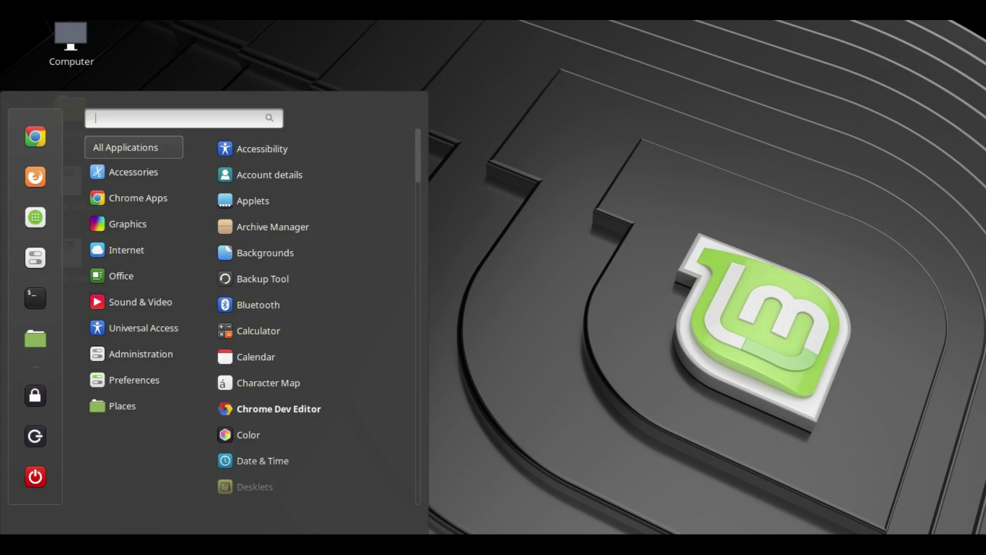
pyautogui.write('gimp')
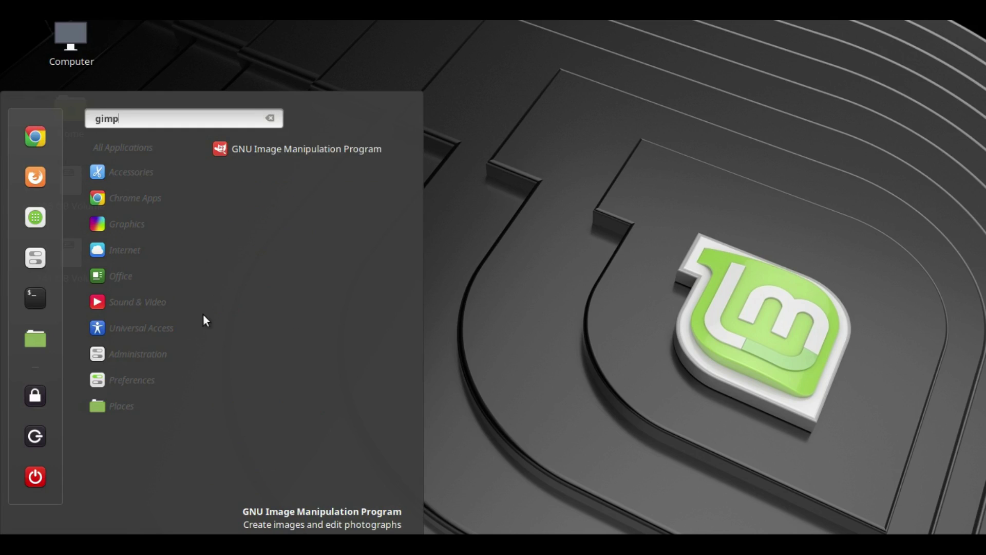
pyautogui.click(304, 154)
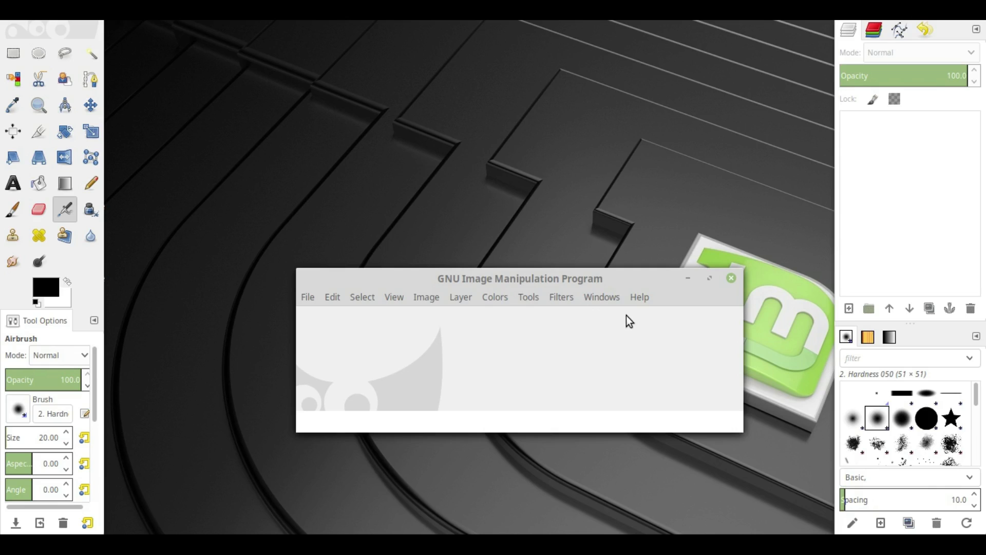
pyautogui.click(602, 298)
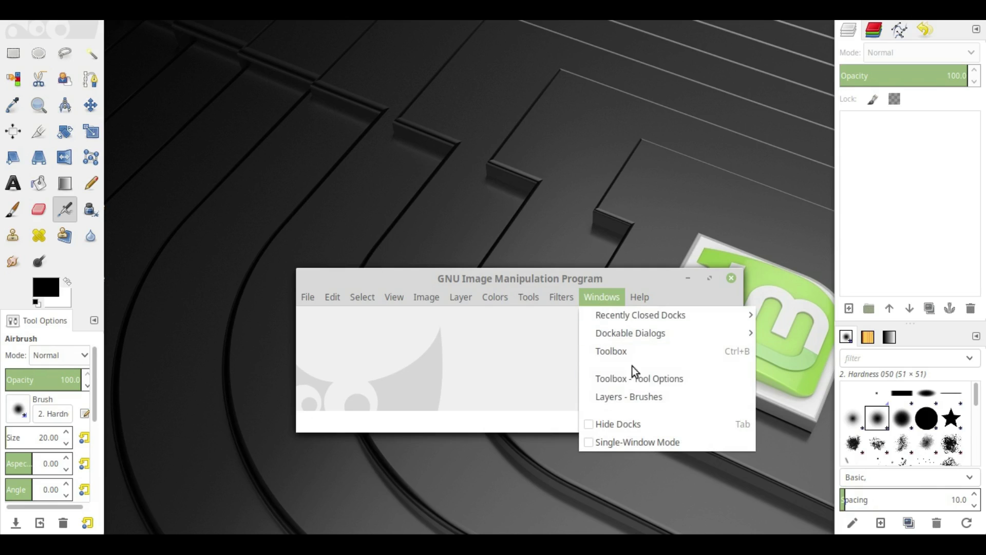
pyautogui.click(623, 443)
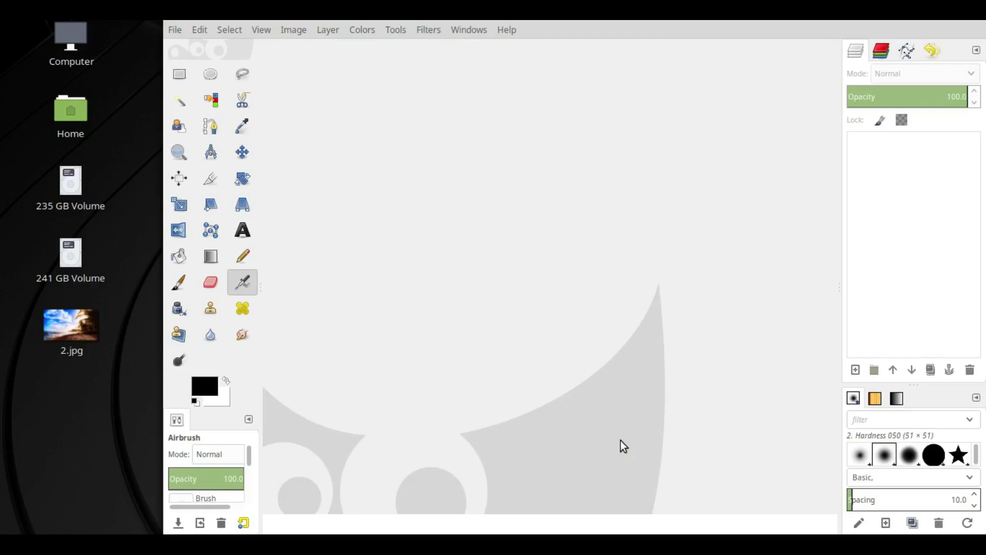
pyautogui.doubleClick(586, 13)
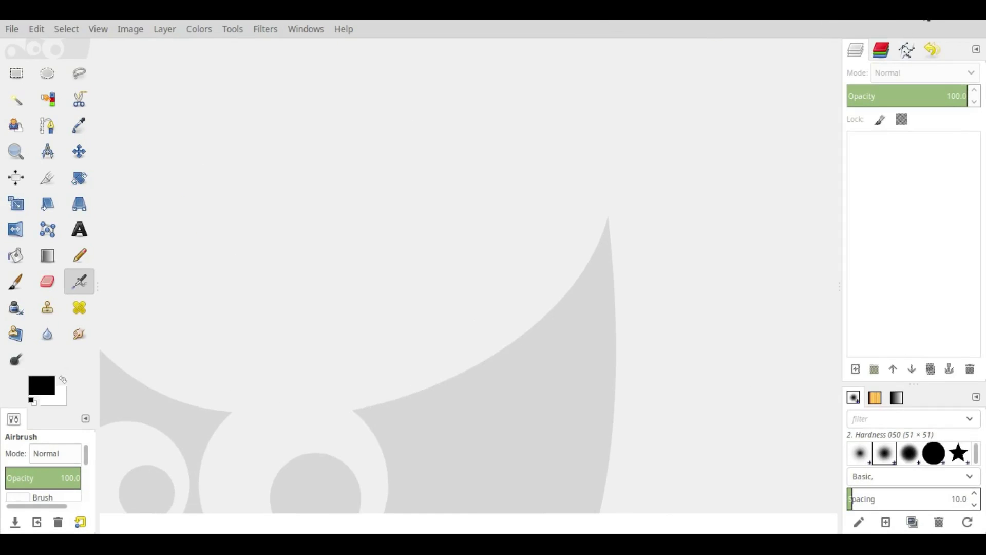
# Step: Minimize GIMP and check the file size of 2.jpg on the desktop in its file properties
pyautogui.click(930, 12)
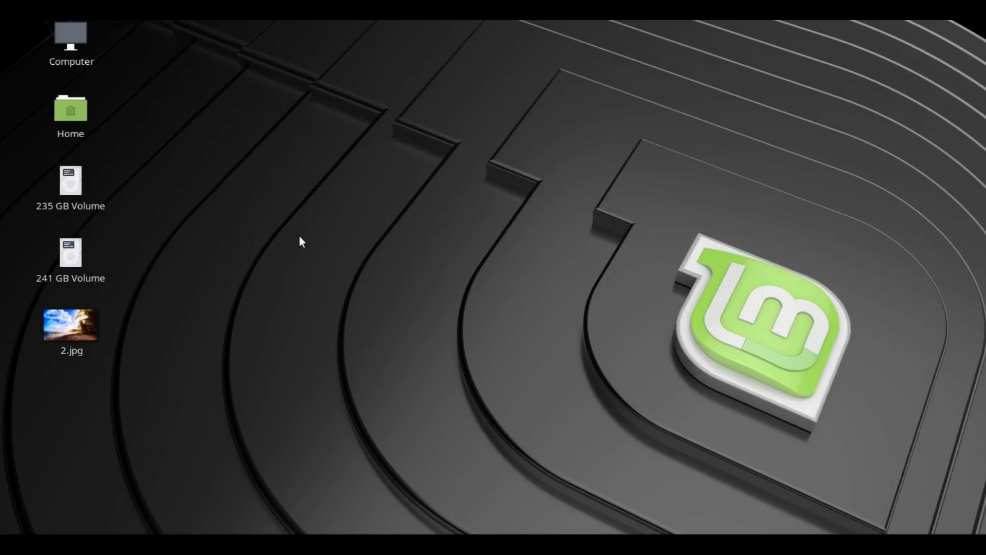
pyautogui.click(88, 323)
pyautogui.rightClick(73, 337)
pyautogui.click(115, 323)
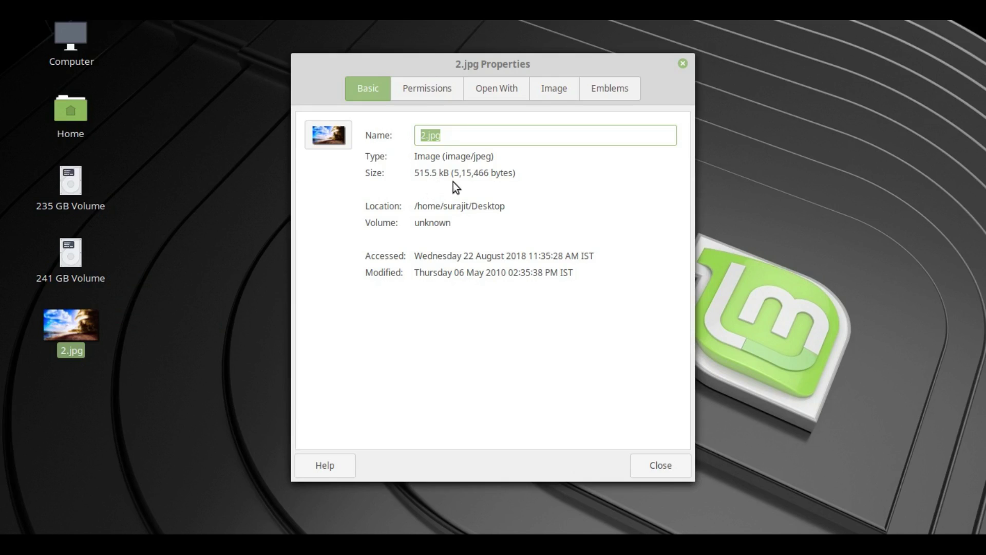
pyautogui.click(467, 173)
pyautogui.click(433, 137)
pyautogui.moveTo(415, 173); pyautogui.dragTo(430, 173)
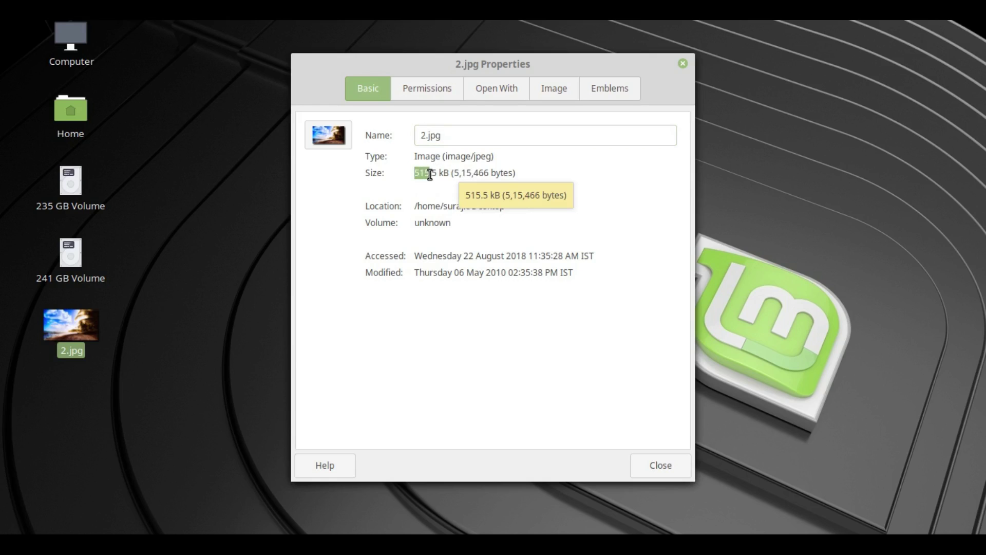
pyautogui.click(657, 466)
# Step: Return to GIMP and open 2.jpg from the Desktop folder
pyautogui.click(567, 538)
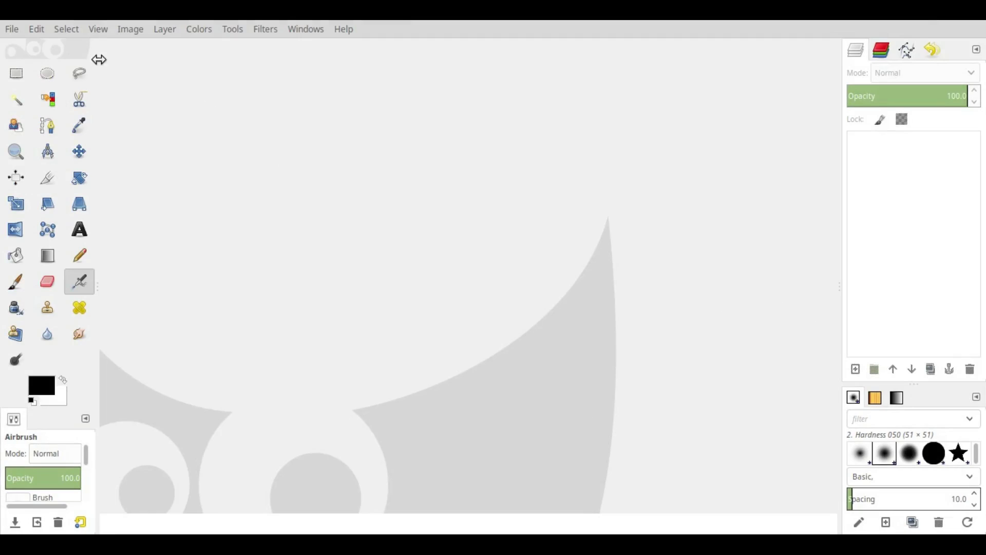
pyautogui.click(11, 30)
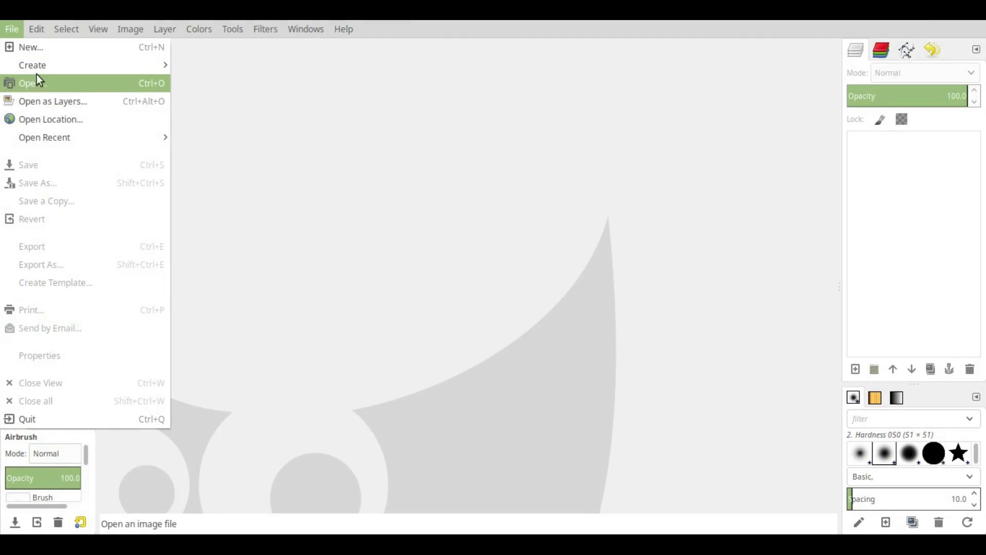
pyautogui.click(40, 86)
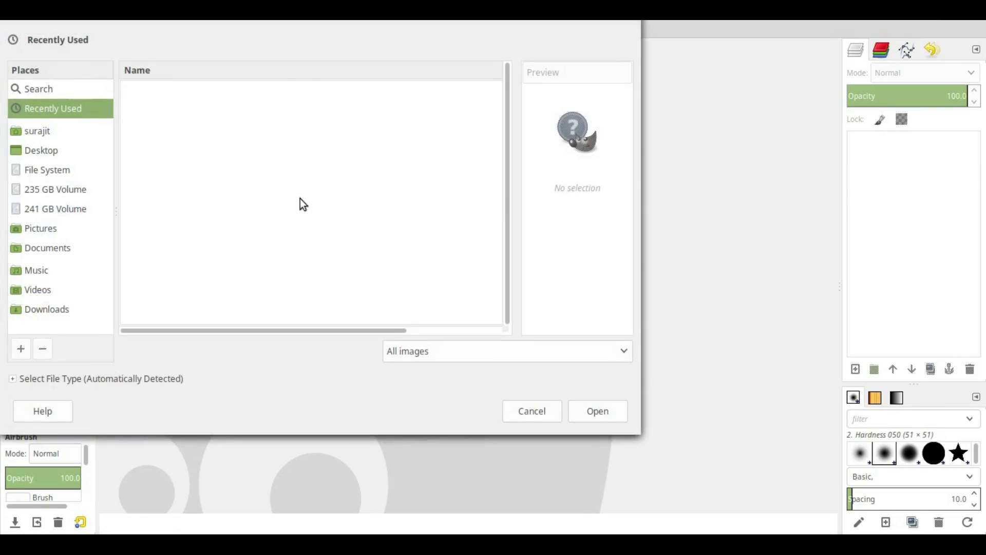
pyautogui.click(41, 151)
pyautogui.click(186, 91)
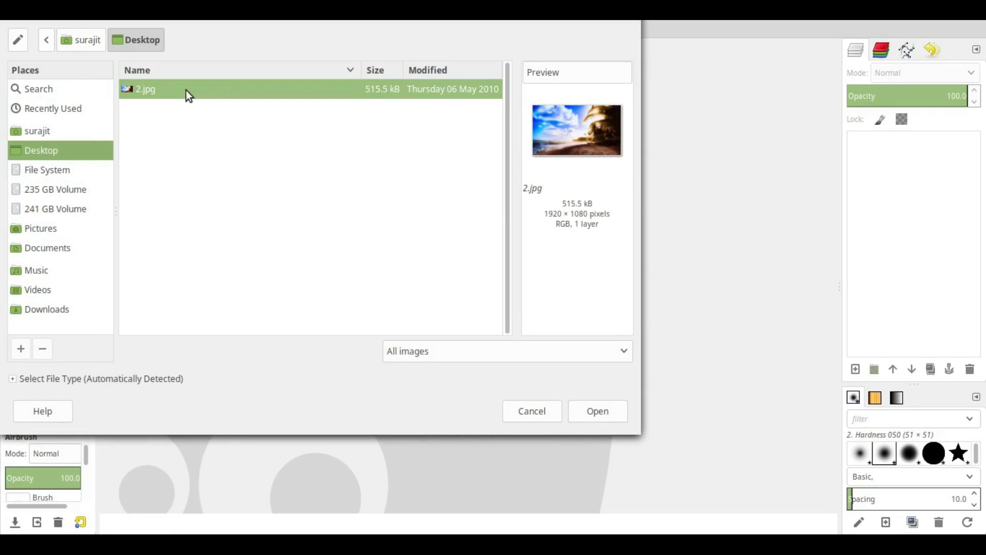
pyautogui.click(612, 408)
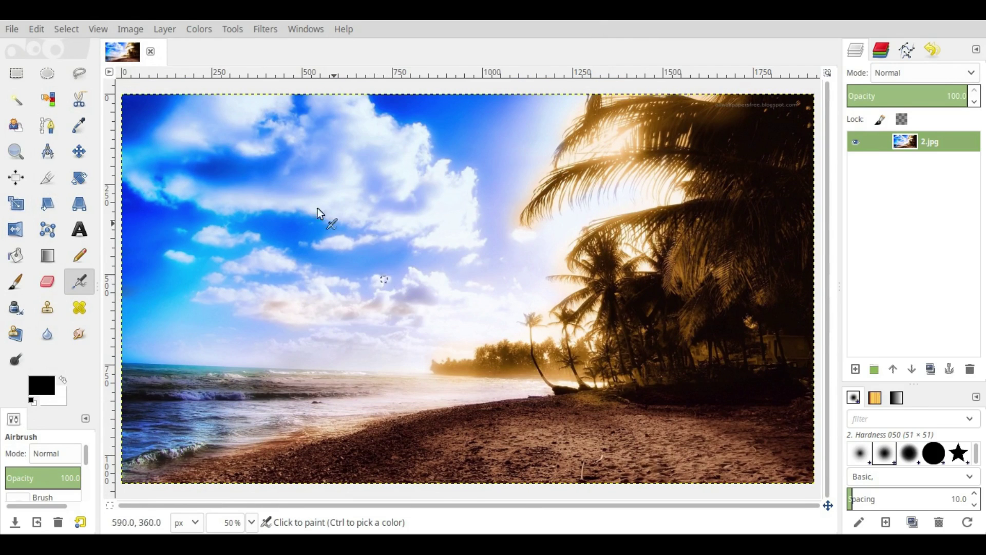
# Step: Scale the image to 20 % of its width and height with a resolution of 300 pixels/in
pyautogui.click(123, 30)
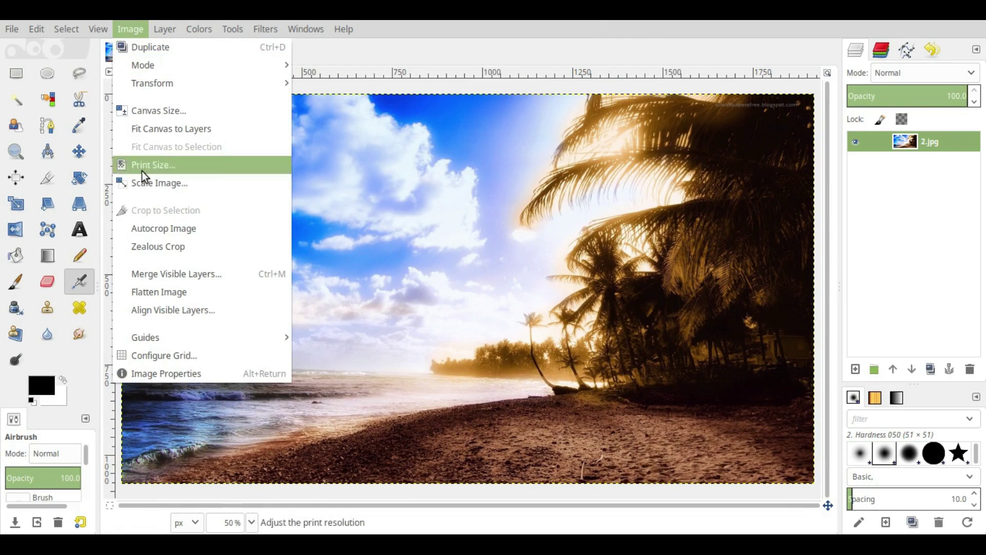
pyautogui.click(161, 186)
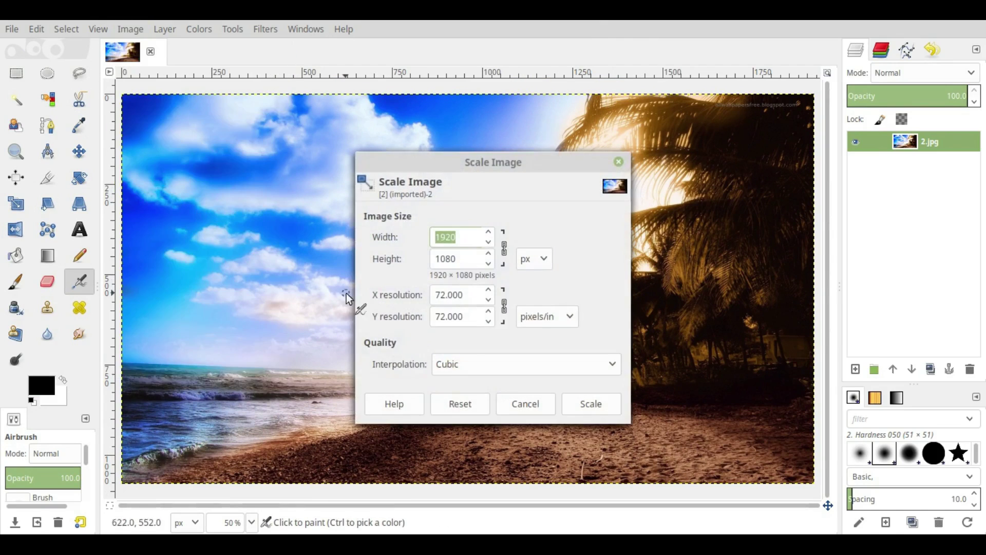
pyautogui.click(531, 261)
pyautogui.click(537, 279)
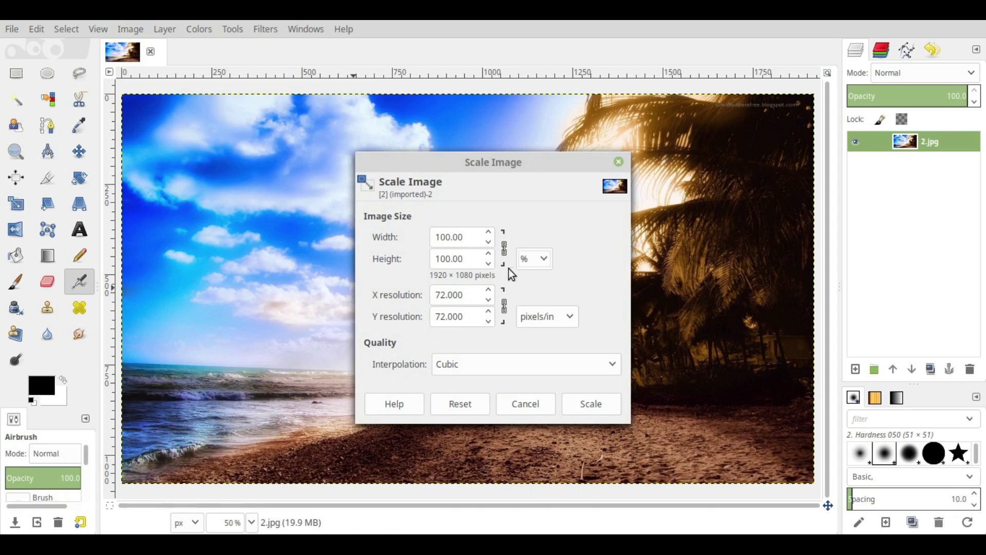
pyautogui.tripleClick(446, 234)
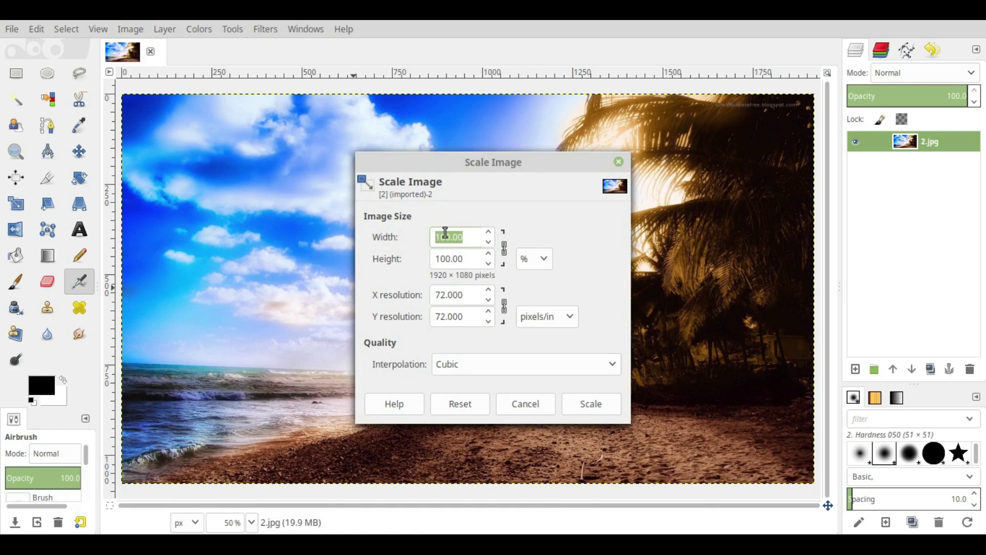
pyautogui.write('20')
pyautogui.click(436, 258)
pyautogui.moveTo(436, 295); pyautogui.dragTo(464, 295)
pyautogui.write('300')
pyautogui.click(455, 316)
pyautogui.click(591, 406)
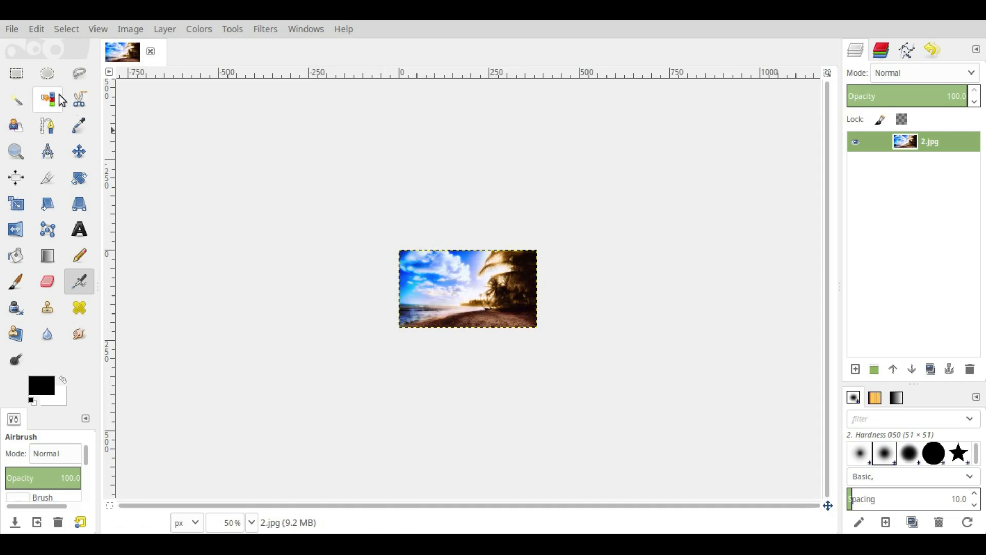
pyautogui.click(18, 27)
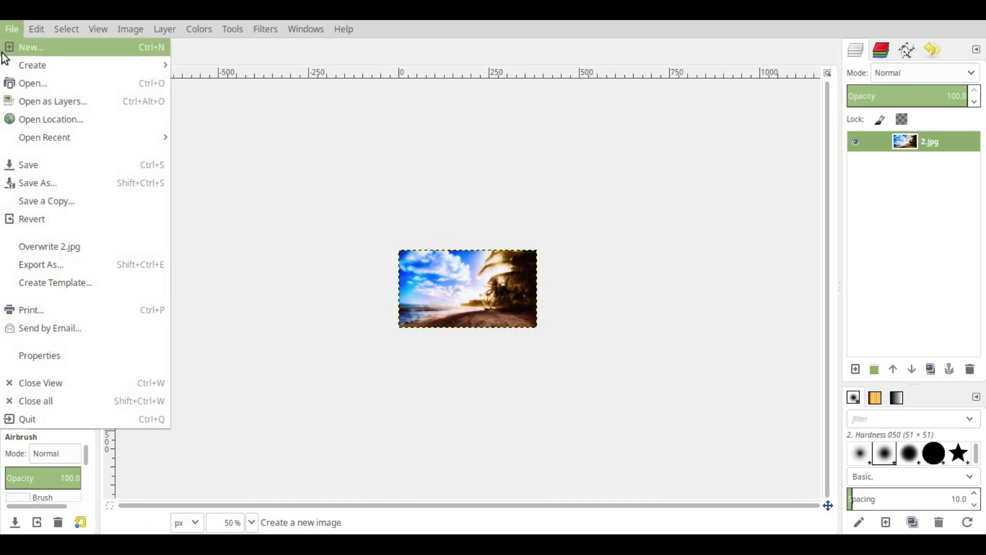
pyautogui.click(30, 177)
pyautogui.click(548, 421)
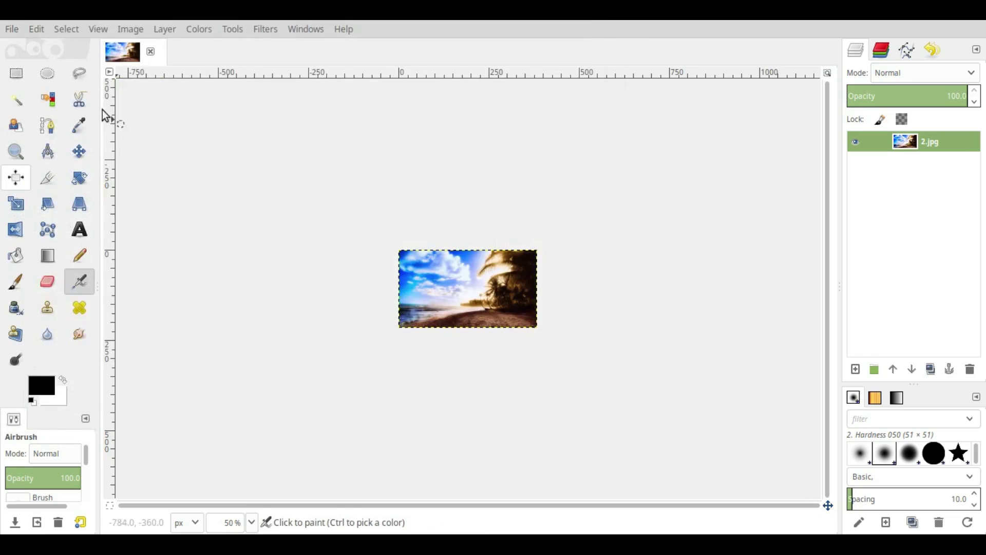
# Step: Set up an export of the image to the Desktop as a JPEG named 2_small_size.jpg
pyautogui.click(11, 28)
pyautogui.click(48, 264)
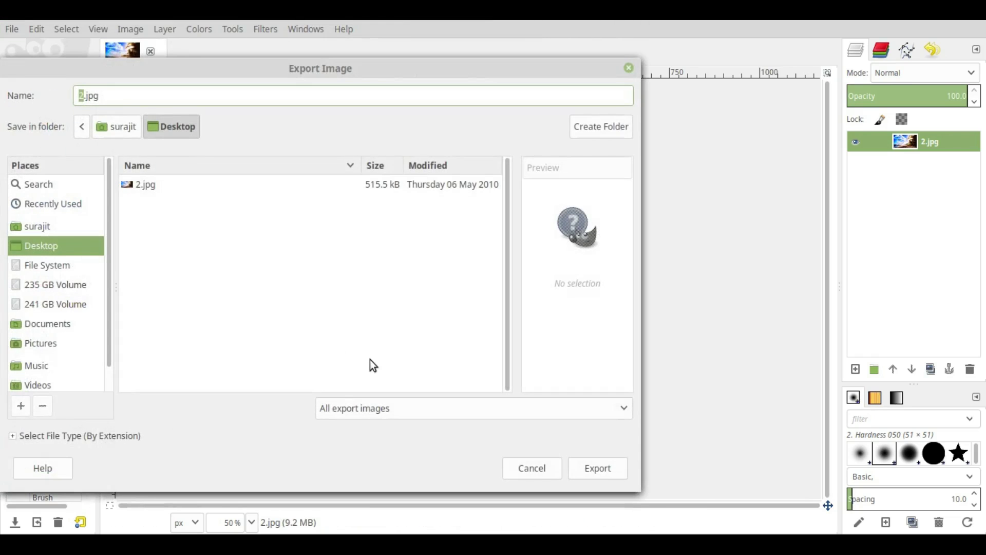
pyautogui.click(412, 405)
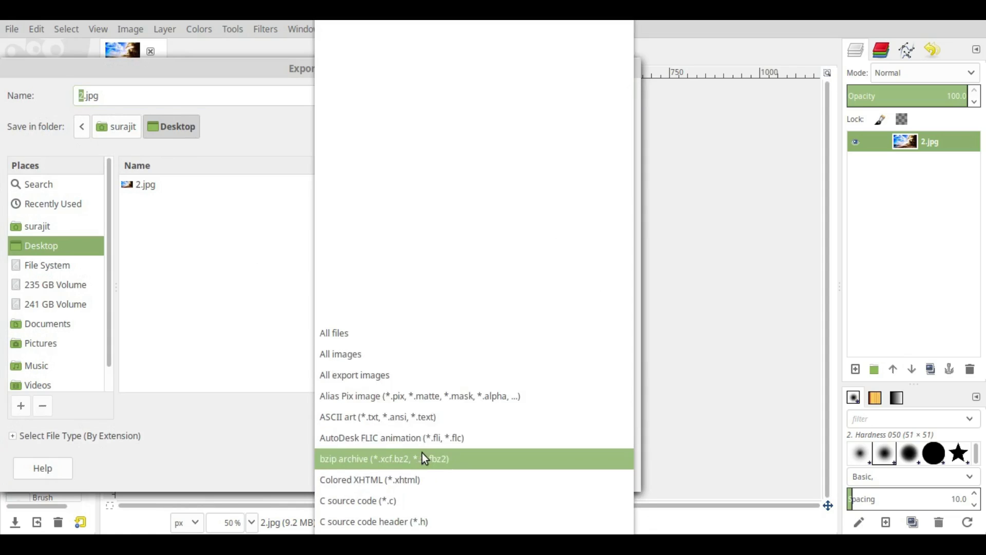
pyautogui.scroll(-5, 419, 454)
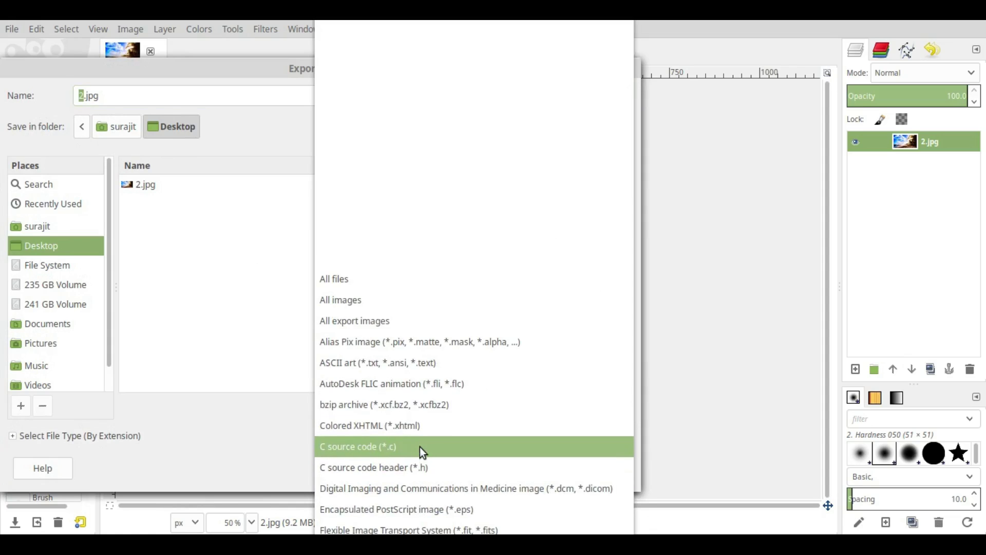
pyautogui.scroll(-2, 415, 455)
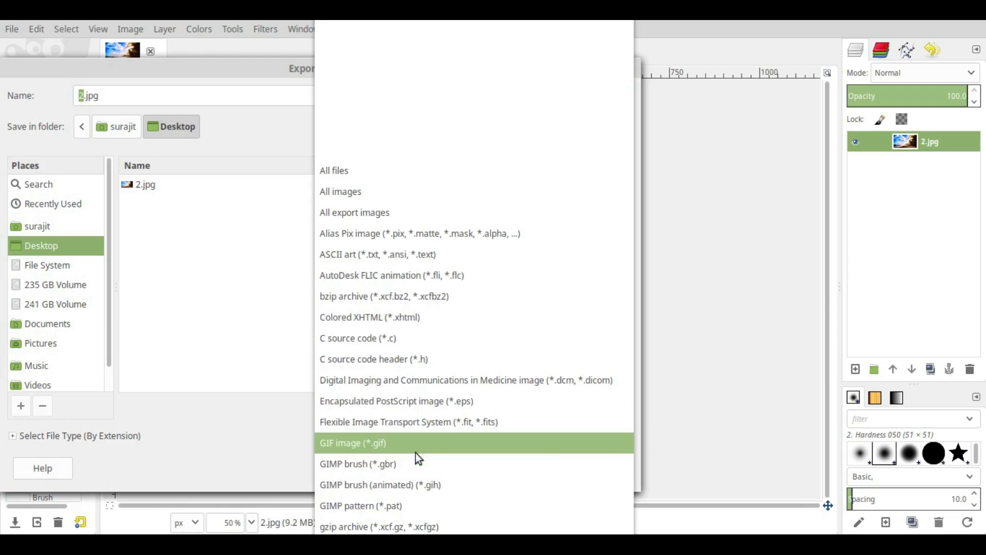
pyautogui.scroll(-2, 416, 460)
pyautogui.scroll(-1, 414, 462)
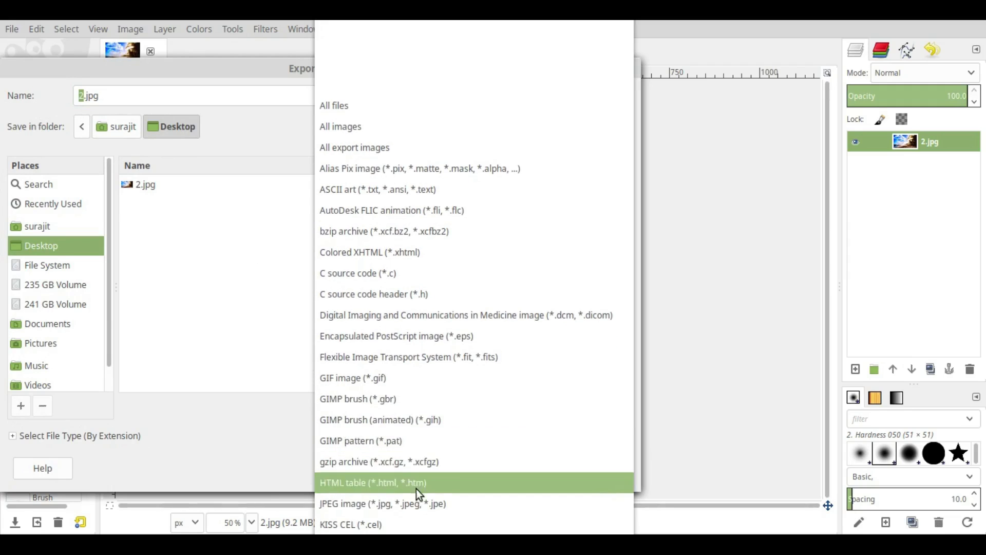
pyautogui.click(415, 503)
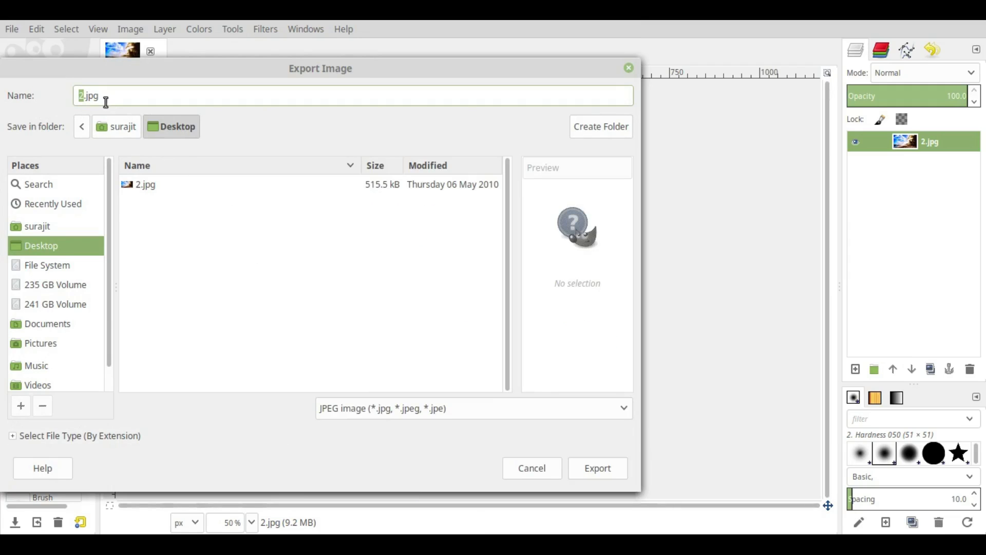
pyautogui.press('Right')
pyautogui.write('_small_size')
pyautogui.press('Return')
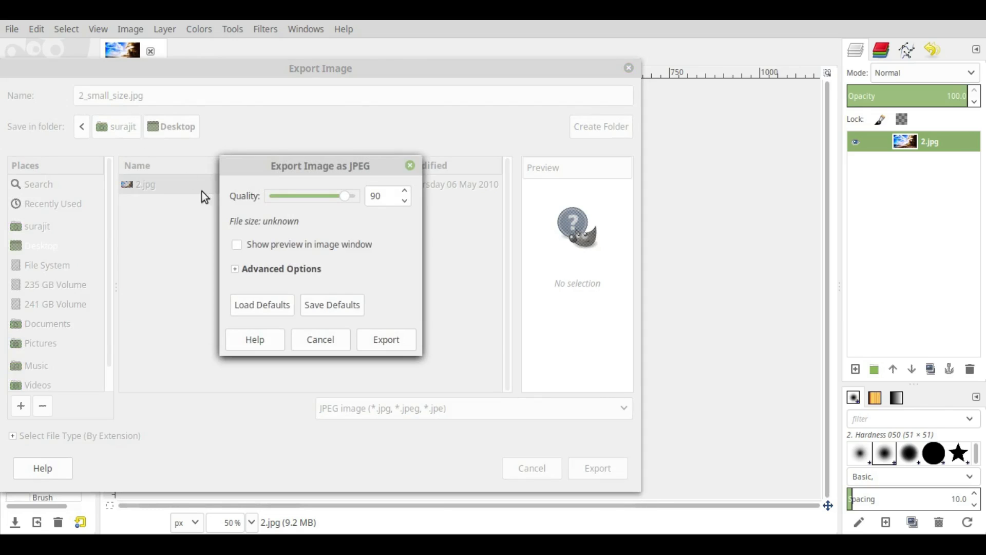
# Step: Turn on the JPEG preview, compare the file size at other quality levels, and export at quality 90
pyautogui.click(259, 250)
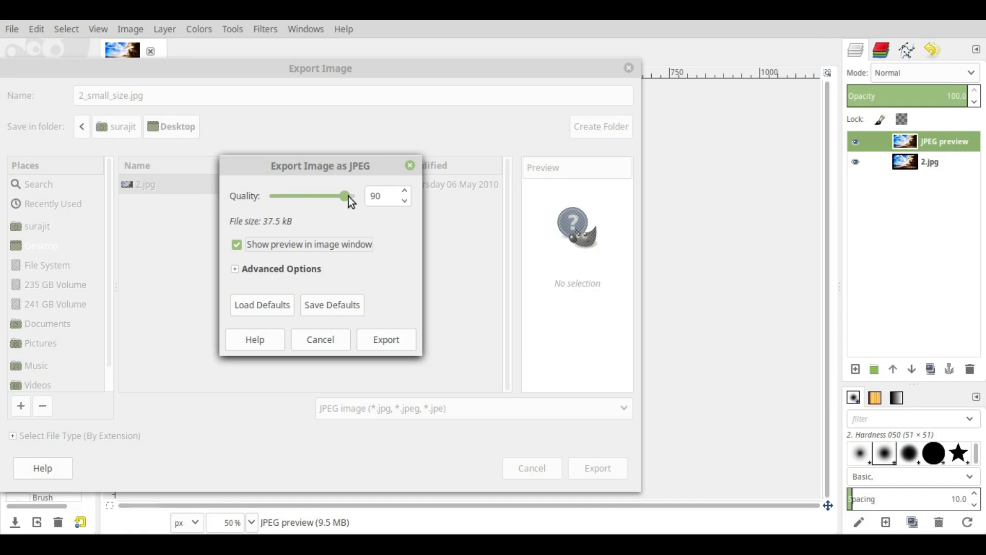
pyautogui.moveTo(347, 197); pyautogui.dragTo(412, 207)
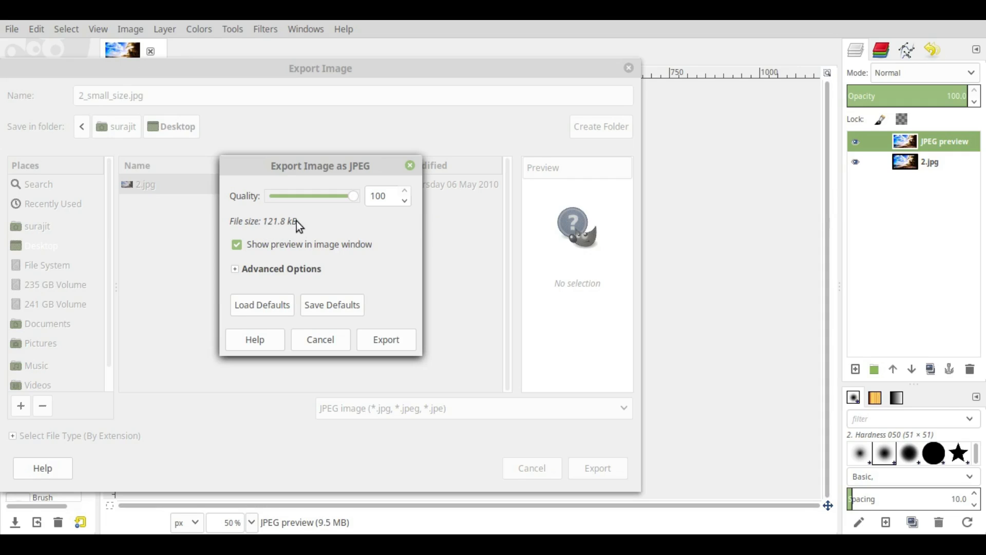
pyautogui.moveTo(349, 201); pyautogui.dragTo(338, 197)
pyautogui.click(371, 196)
pyautogui.scroll(8, 372, 196)
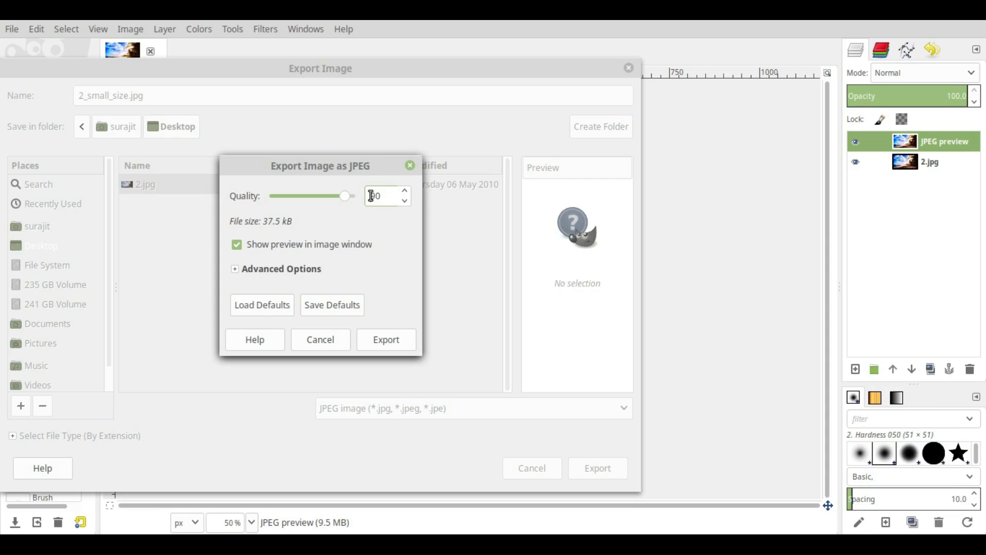
pyautogui.click(392, 344)
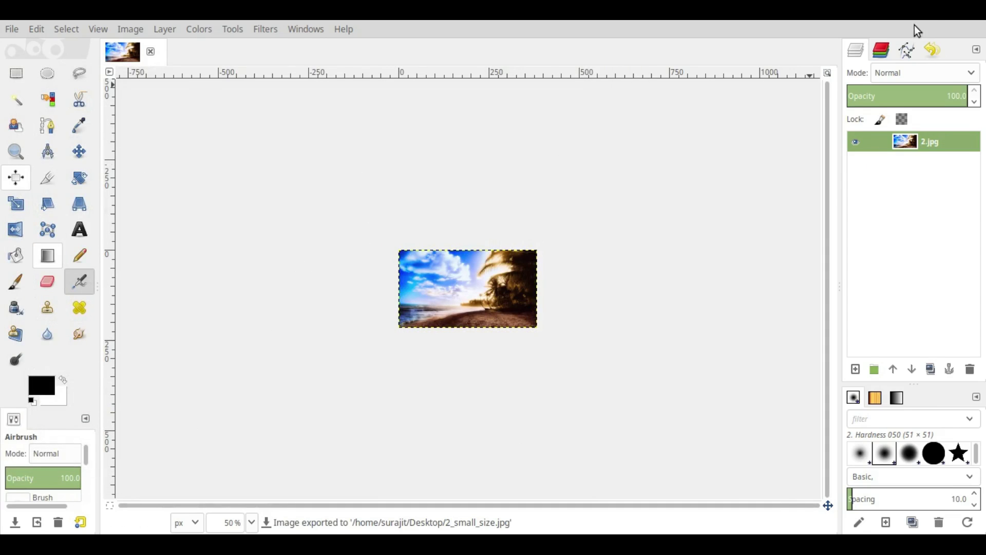
# Step: Minimize GIMP and open 2_small_size.jpg from the desktop in the image viewer to inspect the exported picture
pyautogui.click(930, 15)
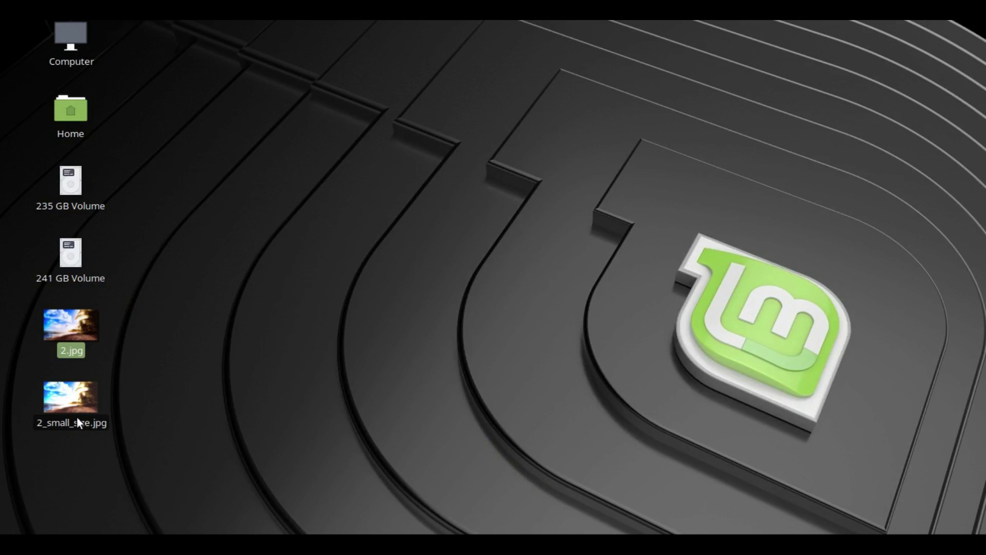
pyautogui.rightClick(76, 400)
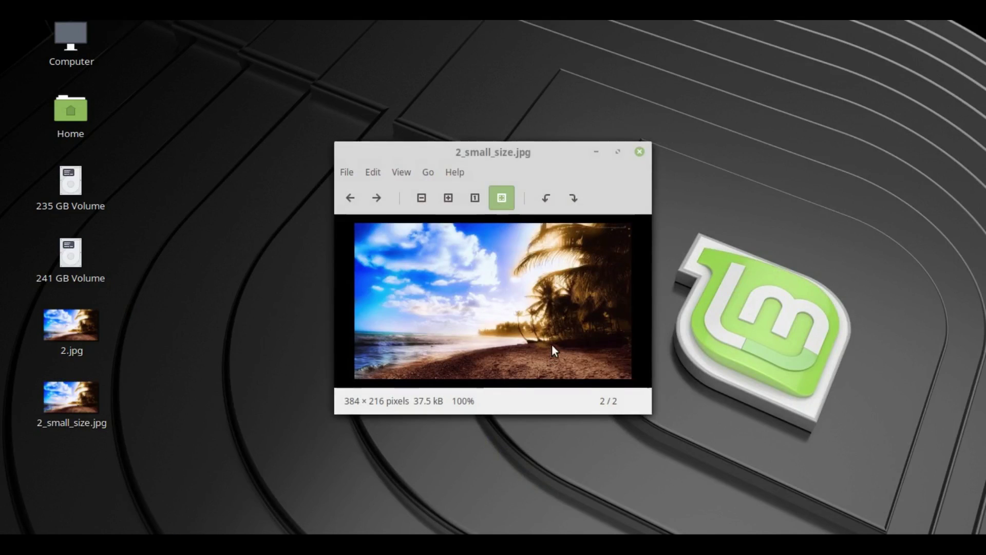
pyautogui.scroll(2, 489, 301)
pyautogui.scroll(-3, 488, 302)
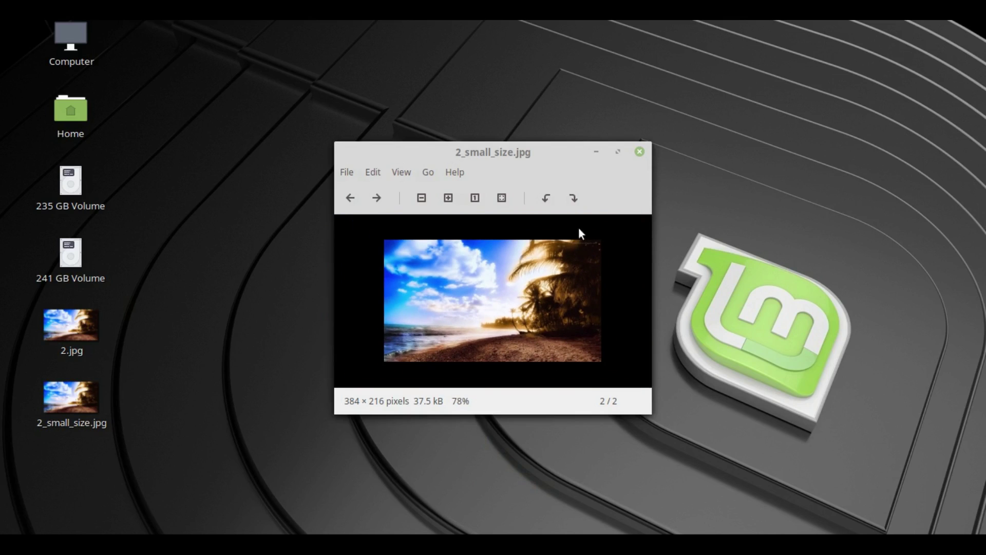
# Step: Close the image viewer, switch to the Chrome browser and open tinyjpg.com in a new tab
pyautogui.click(640, 151)
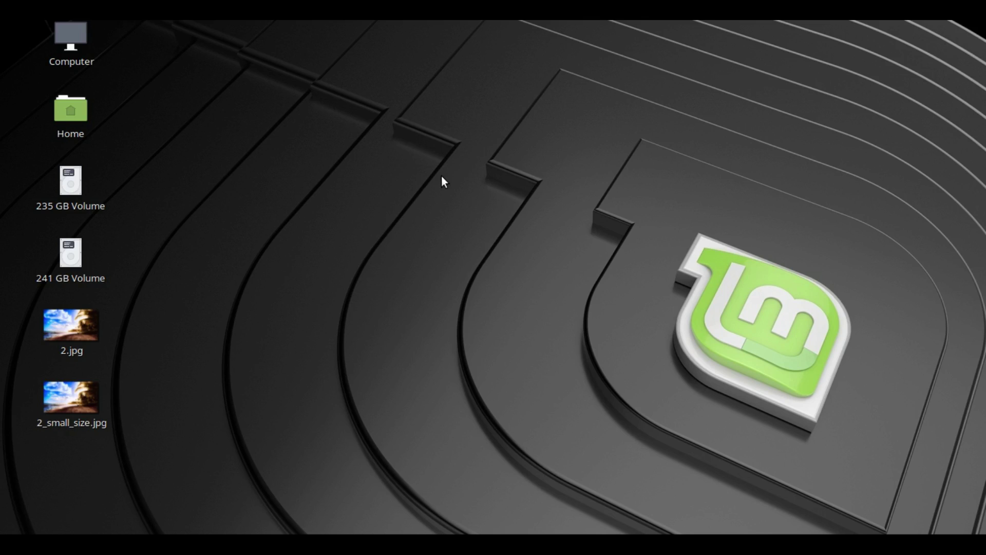
pyautogui.click(313, 544)
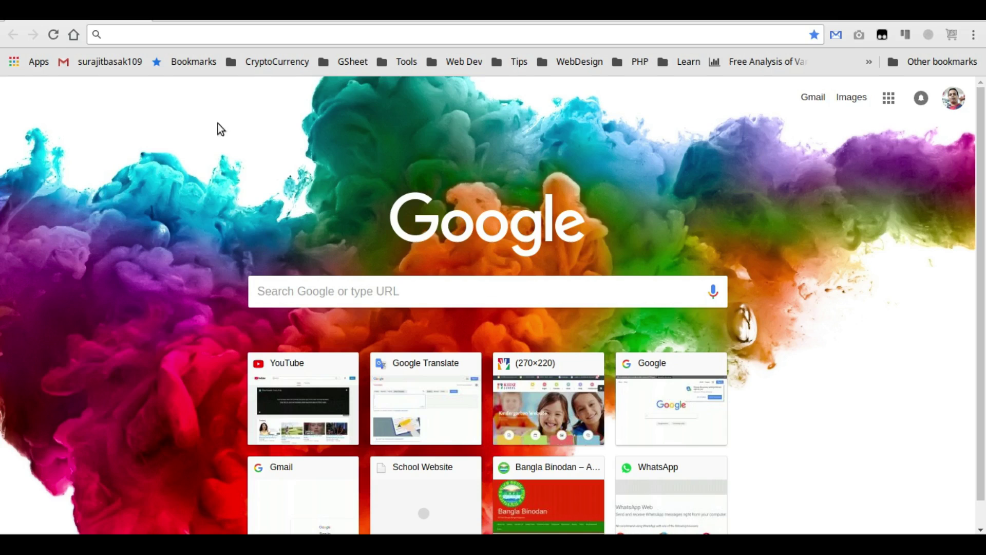
pyautogui.click(394, 31)
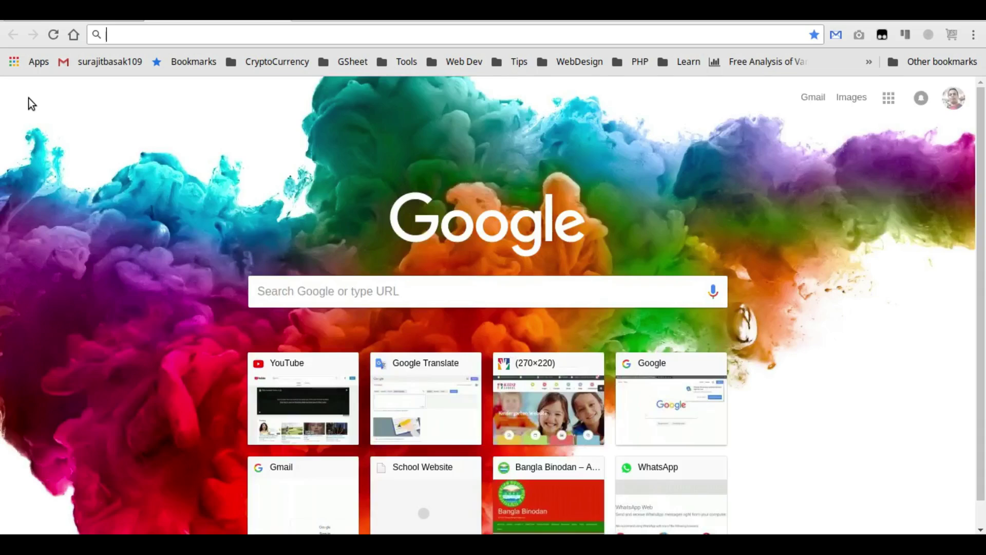
pyautogui.write('tiny')
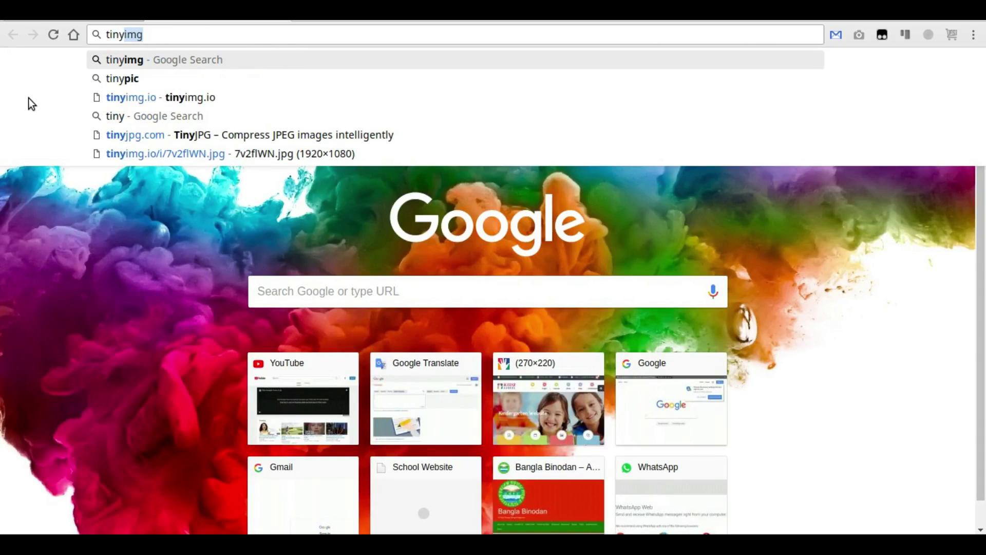
pyautogui.press('Down')
pyautogui.press('Down')
pyautogui.press('Down')
pyautogui.press('Down')
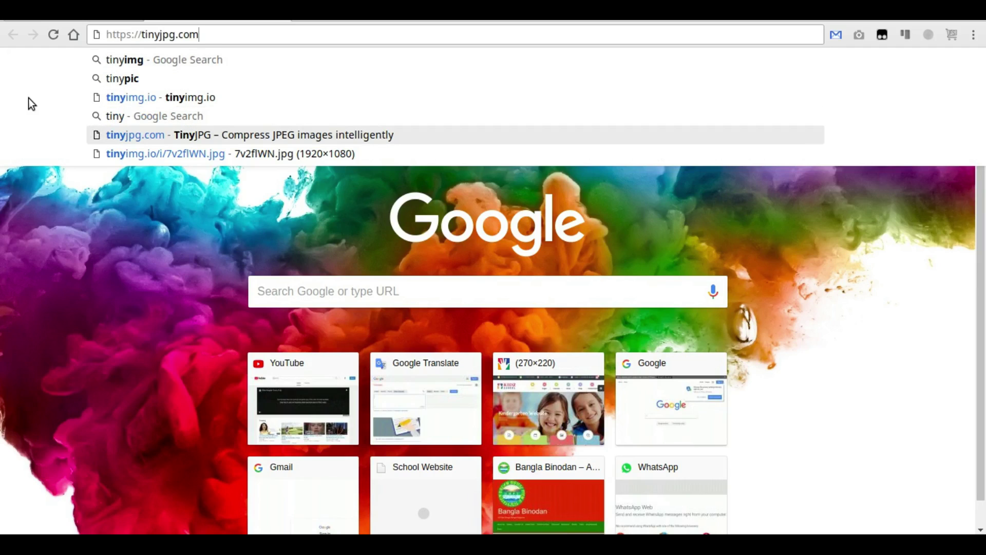
pyautogui.press('Return')
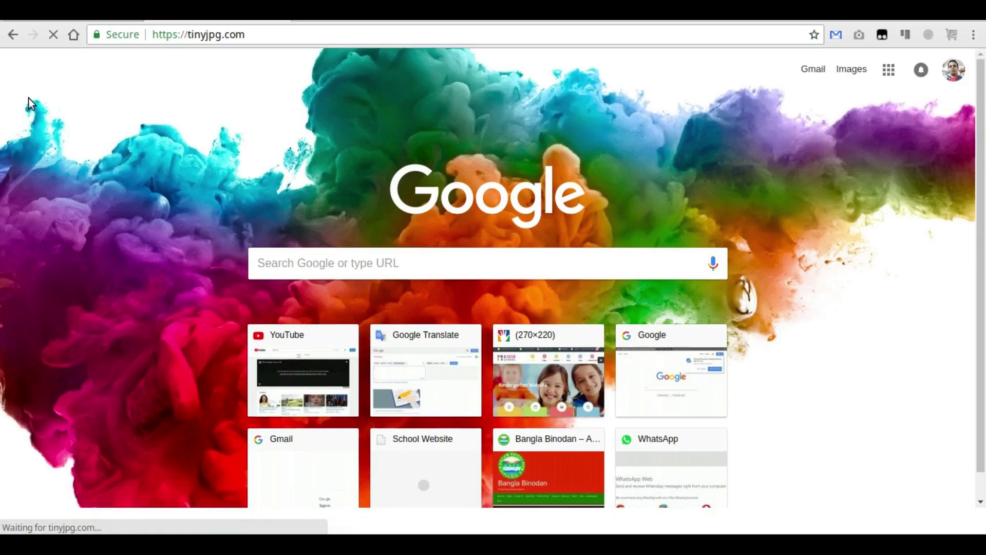
# Step: Look through the TinyJPG page and compare the original and compressed versions of its sample landscape image
pyautogui.scroll(-6, 374, 231)
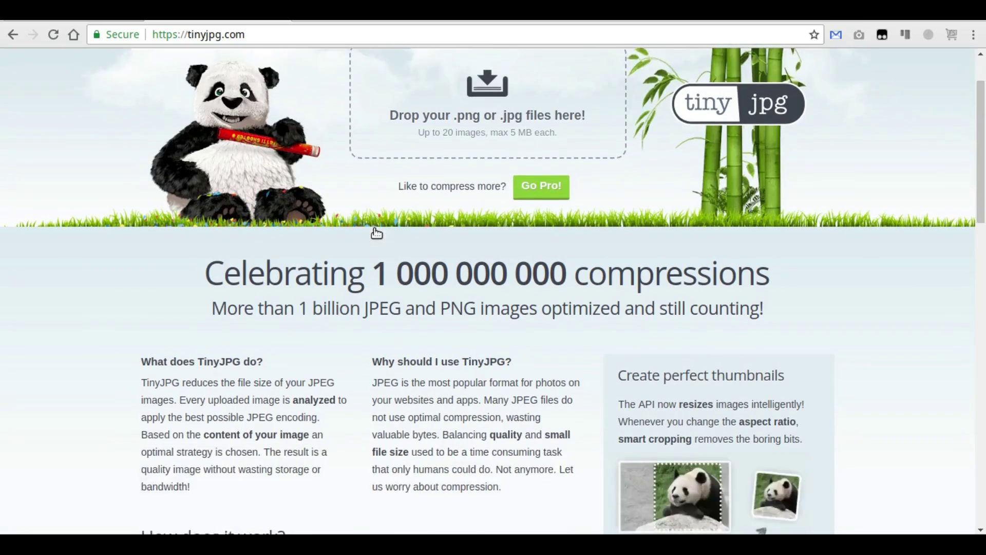
pyautogui.scroll(-7, 375, 231)
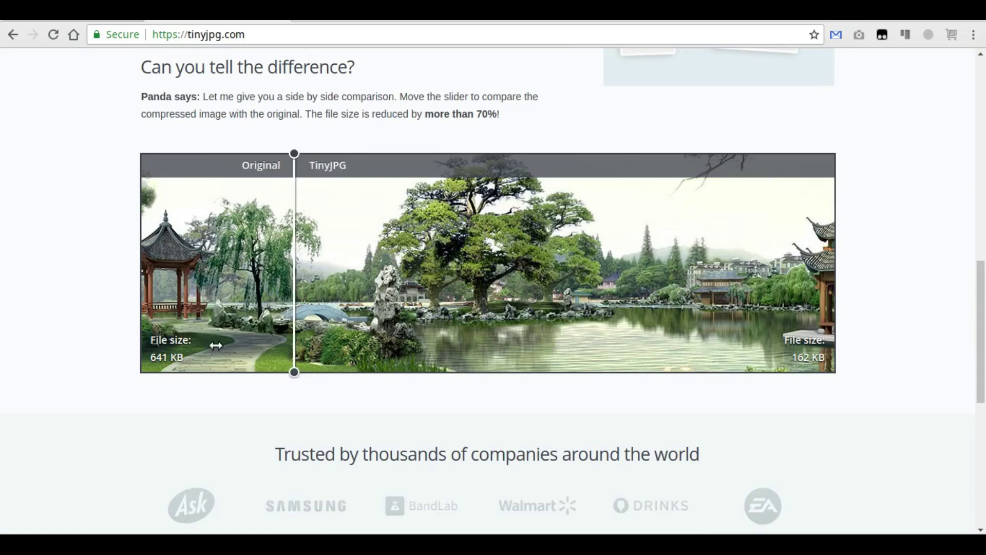
pyautogui.click(209, 347)
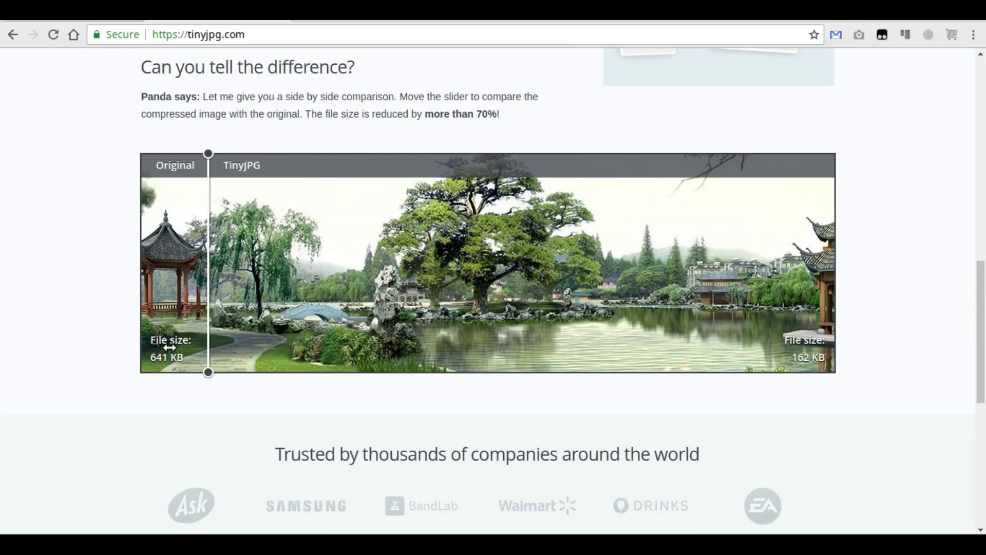
pyautogui.moveTo(170, 369); pyautogui.dragTo(761, 349)
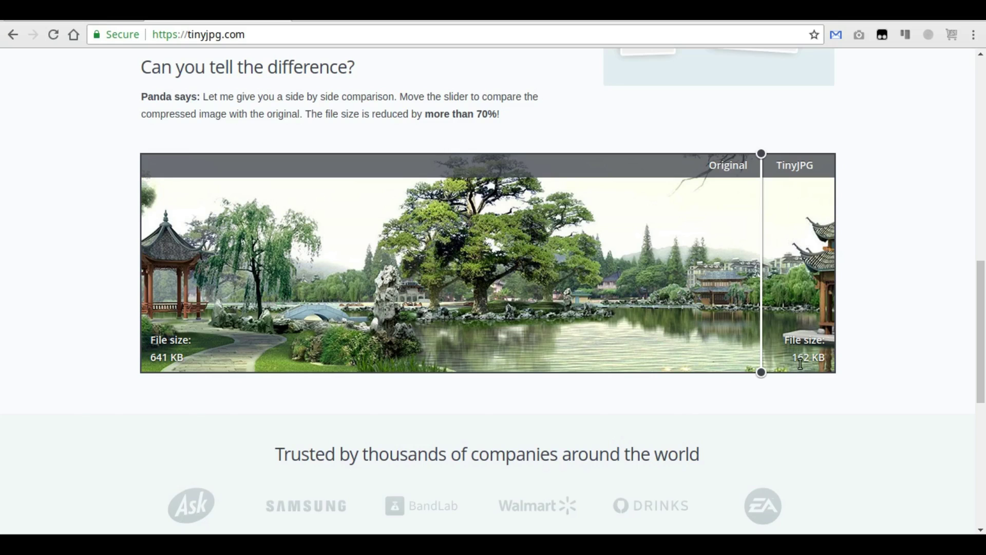
pyautogui.scroll(-6, 513, 339)
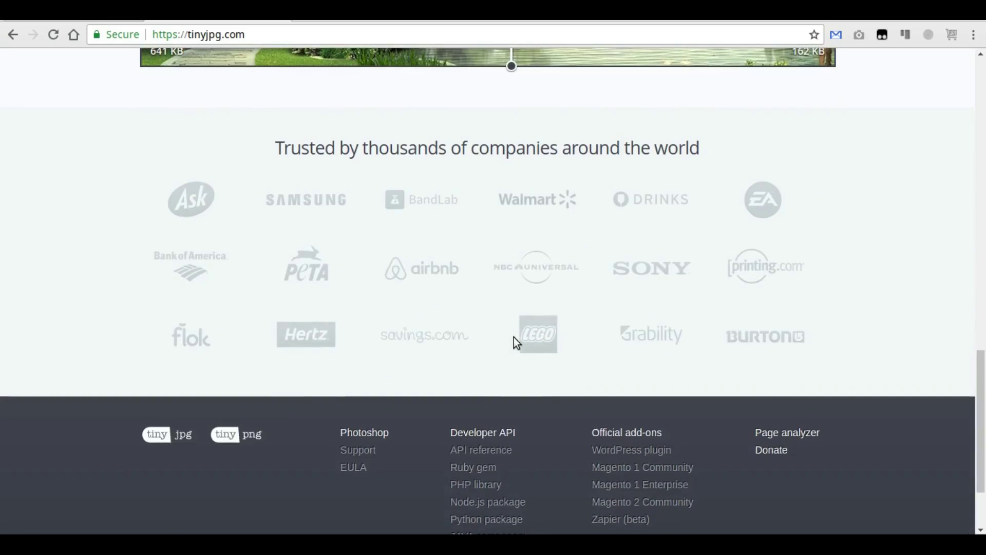
pyautogui.scroll(10, 512, 339)
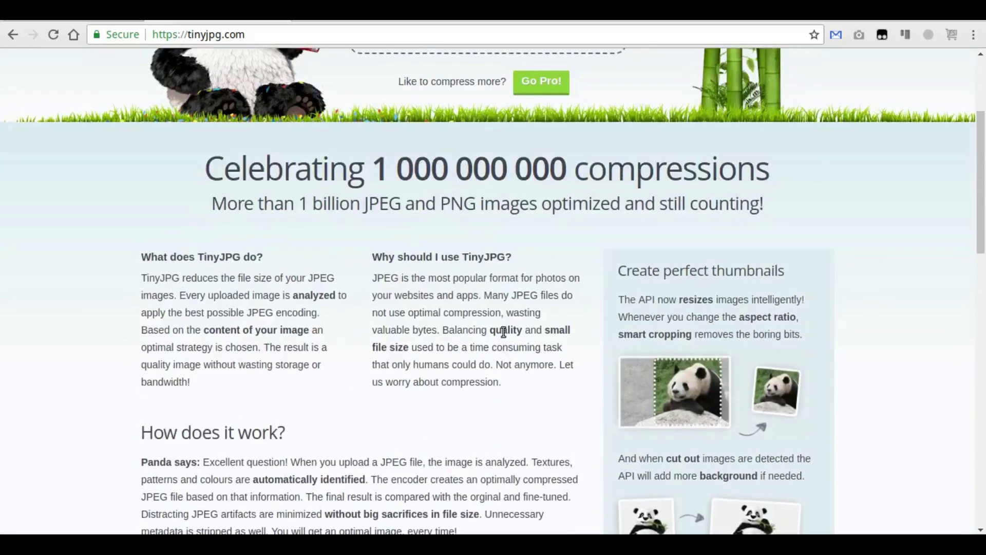
pyautogui.scroll(4, 503, 332)
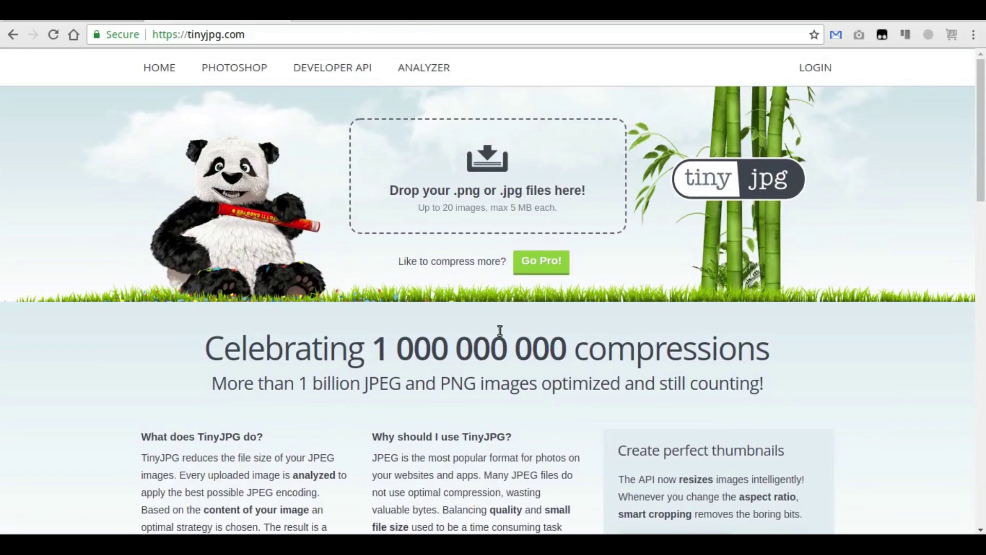
# Step: Upload 2.jpg from the Desktop to TinyJPG for compression and download the compressed file
pyautogui.click(479, 194)
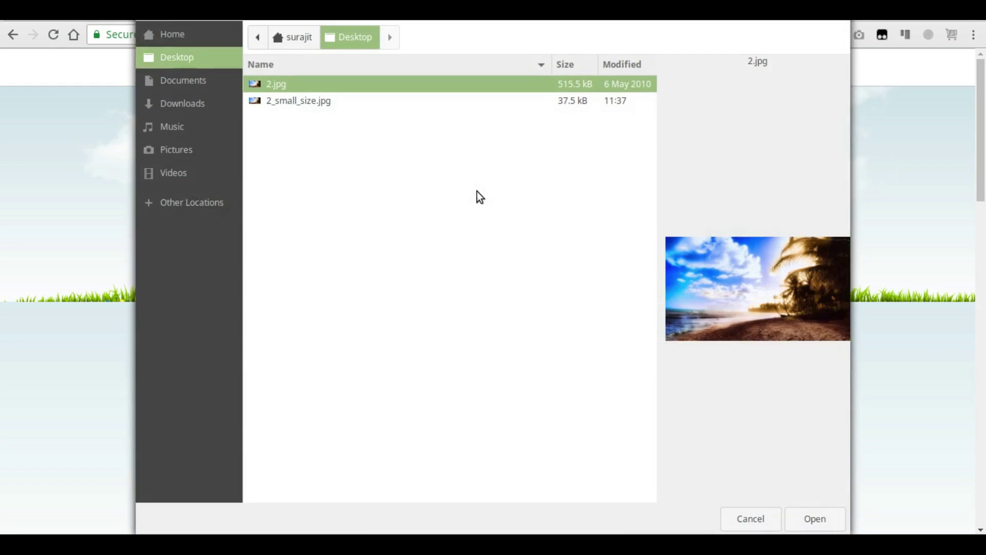
pyautogui.doubleClick(276, 85)
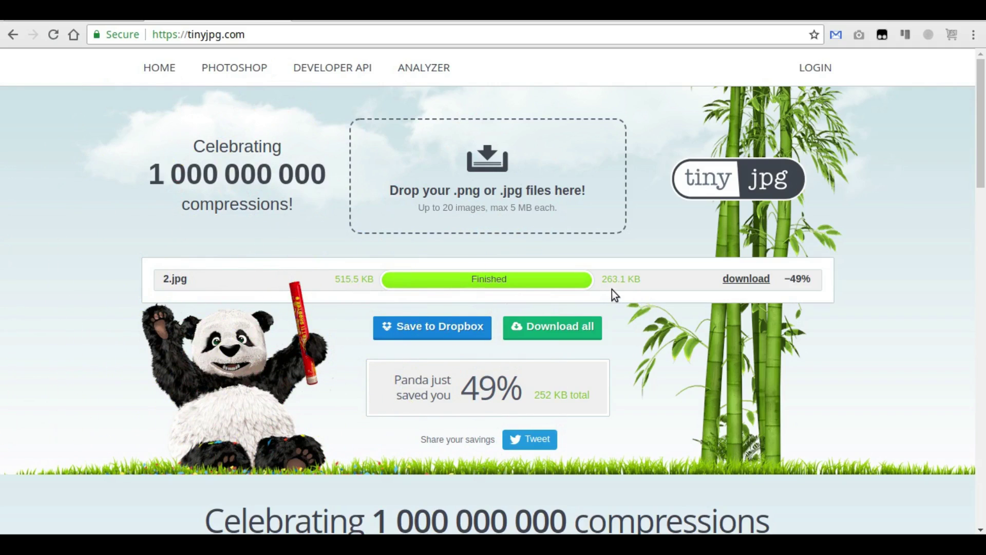
pyautogui.click(735, 277)
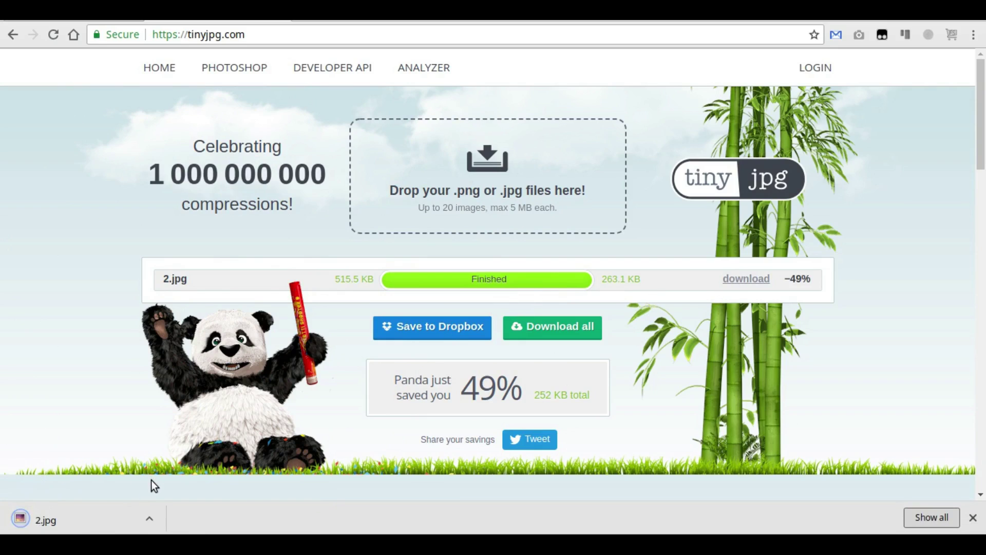
# Step: Open the downloaded 2.jpg in the image viewer and examine its quality and file size at different magnifications
pyautogui.click(79, 520)
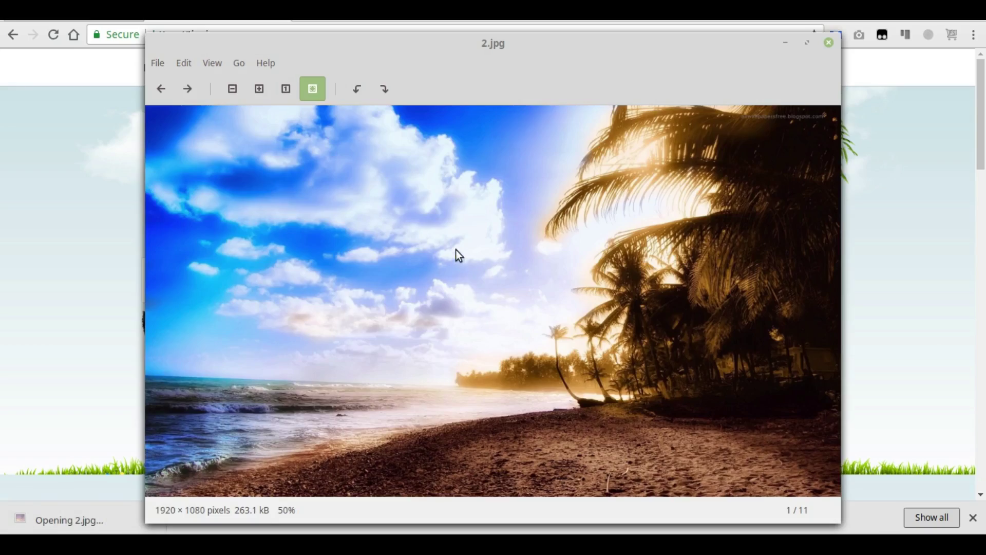
pyautogui.scroll(-3, 455, 250)
pyautogui.scroll(12, 453, 252)
pyautogui.scroll(-13, 452, 252)
pyautogui.scroll(-2, 452, 252)
pyautogui.scroll(10, 452, 252)
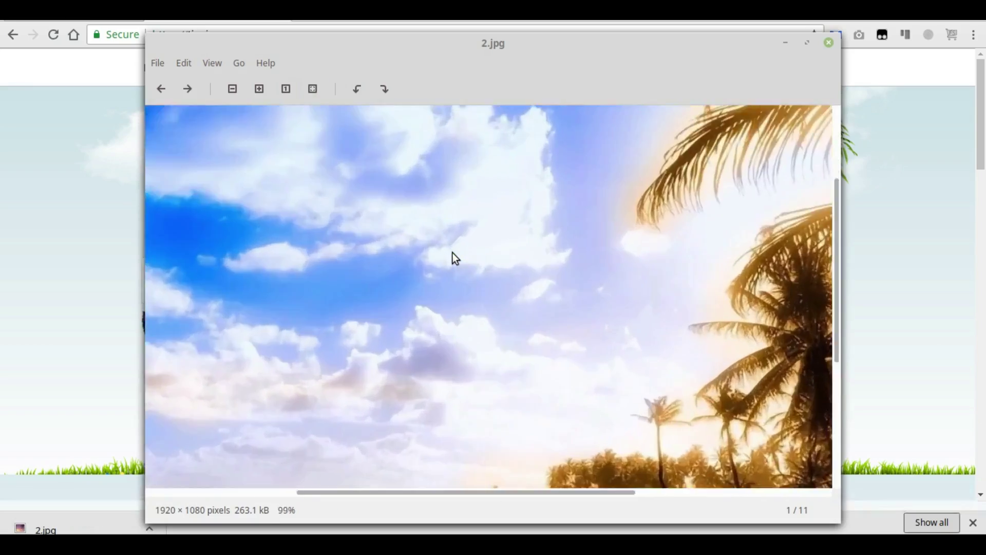
pyautogui.scroll(-5, 450, 252)
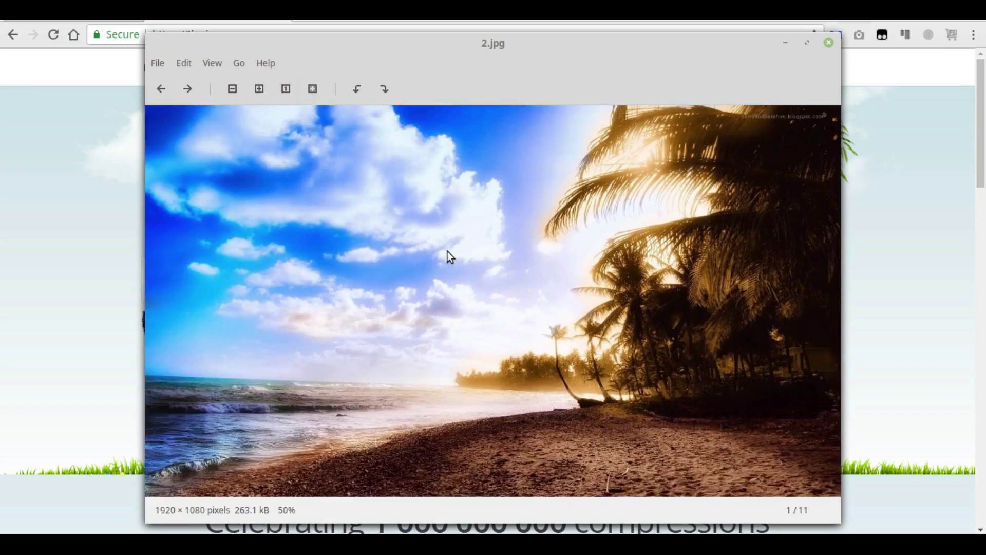
pyautogui.scroll(-2, 448, 255)
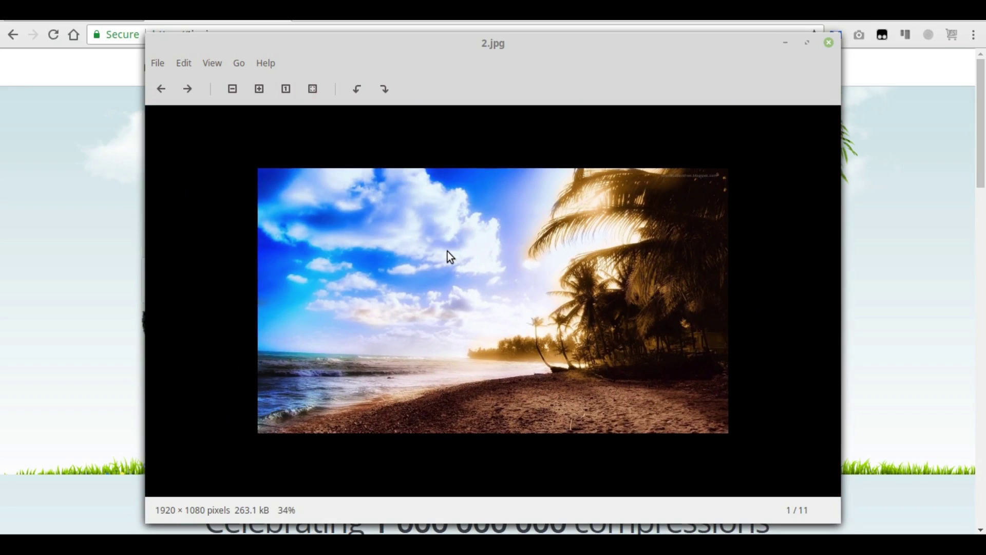